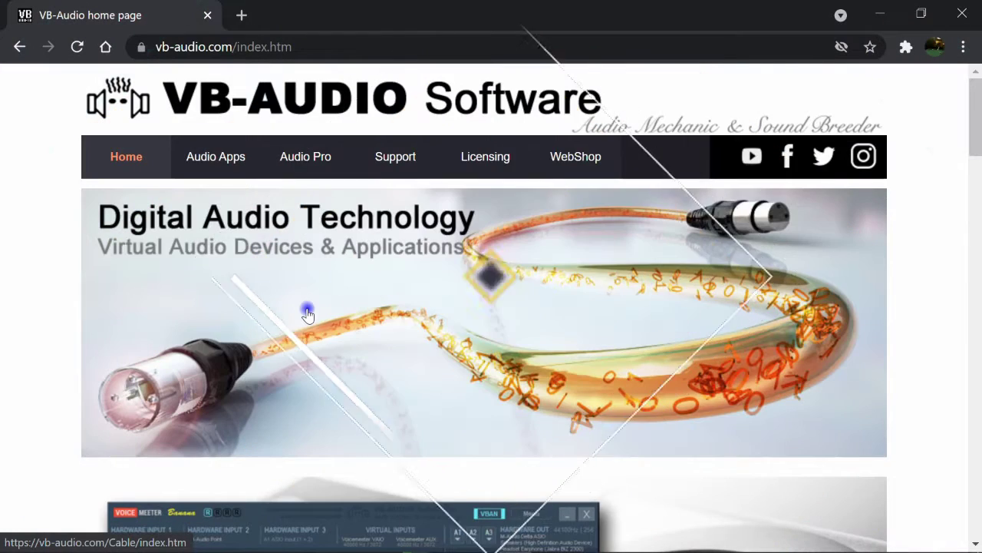
Step: Navigate vb-audio.com's Audio Apps section to the Voicemeeter product page
scroll(307, 314, down, 5)
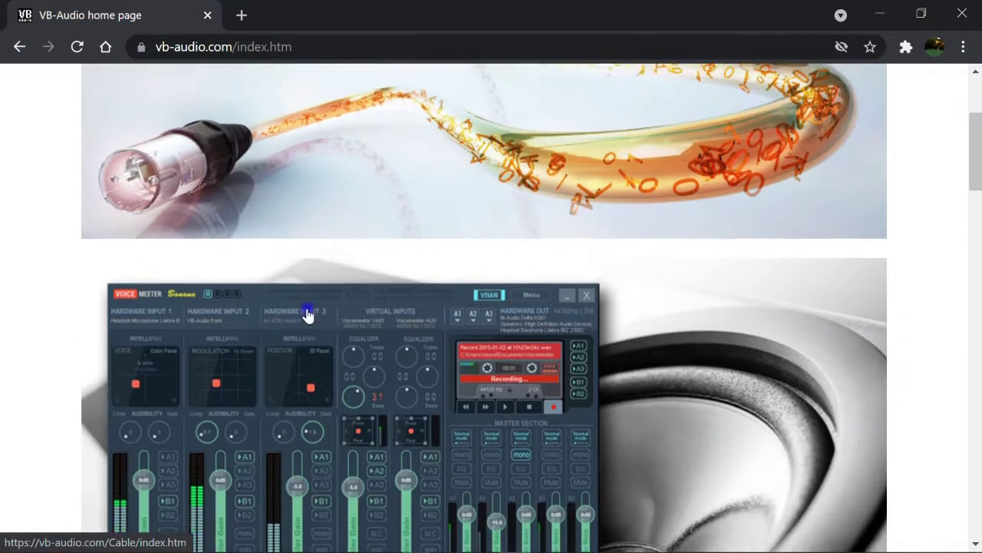
scroll(307, 315, up, 5)
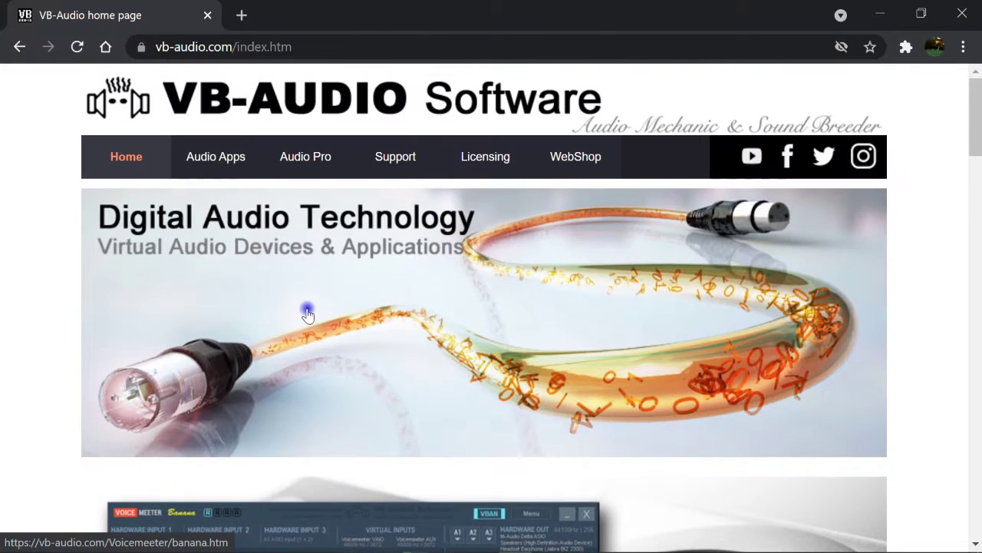
click(217, 157)
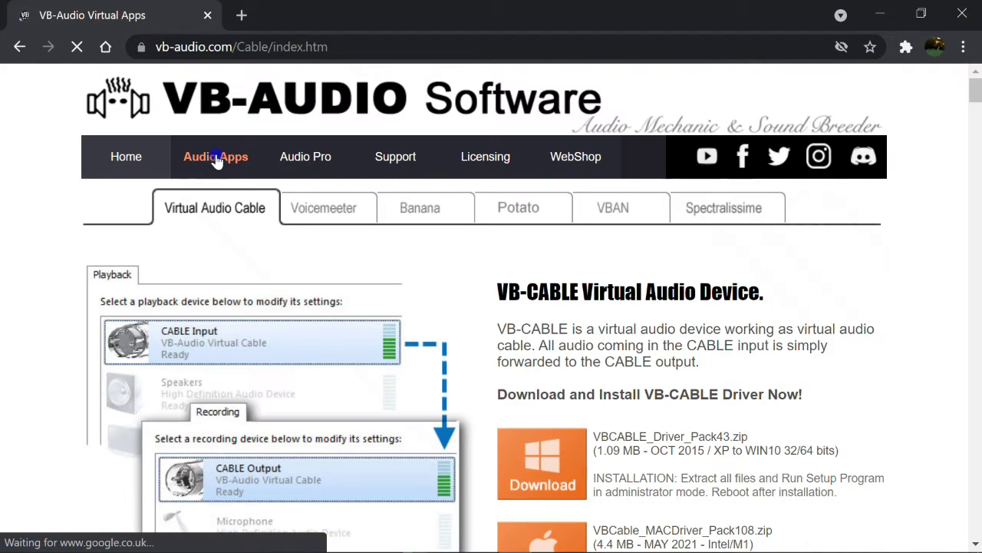
click(344, 212)
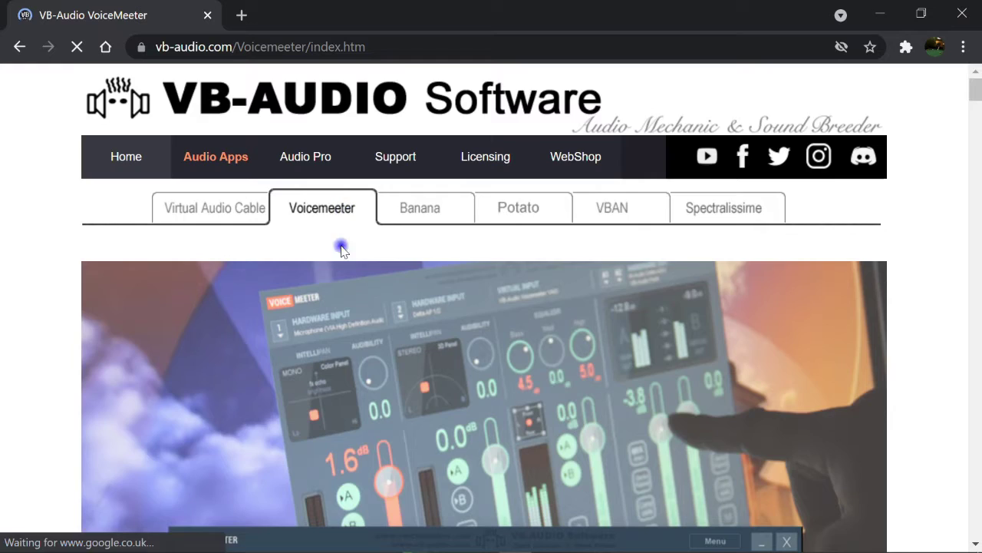
scroll(343, 370, down, 8)
scroll(342, 372, down, 5)
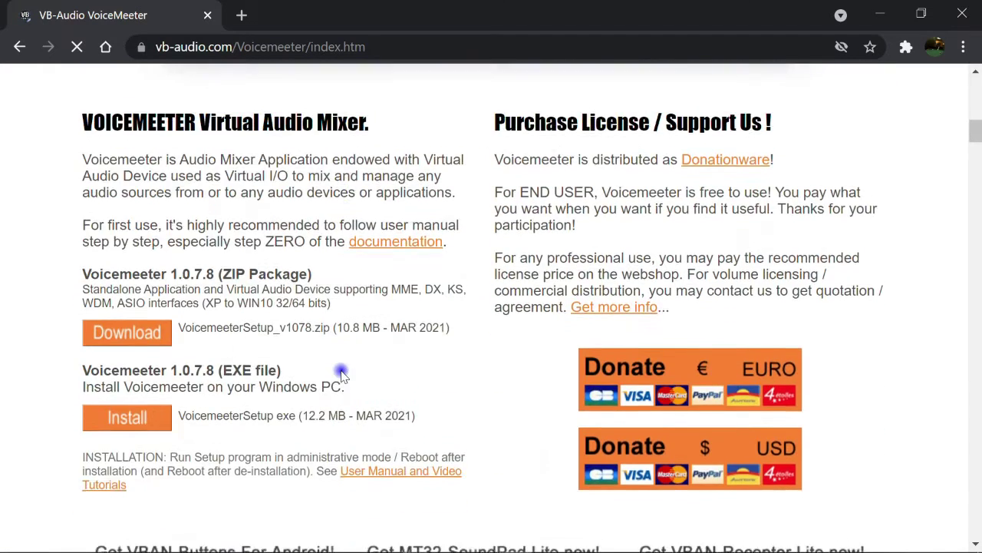
Step: Download the Voicemeeter 1.0.7.8 EXE installer, VoicemeeterSetup.exe
triple_click(222, 191)
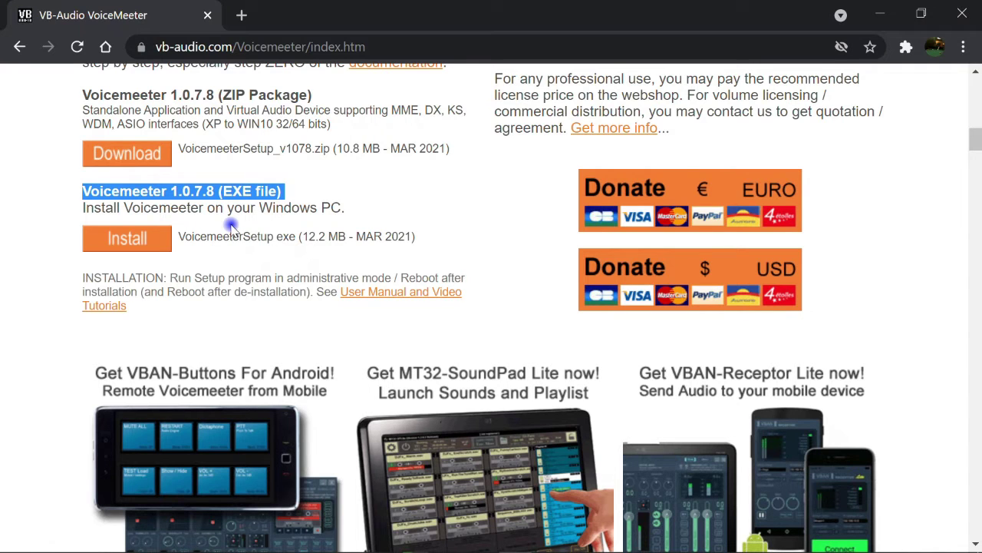
click(129, 241)
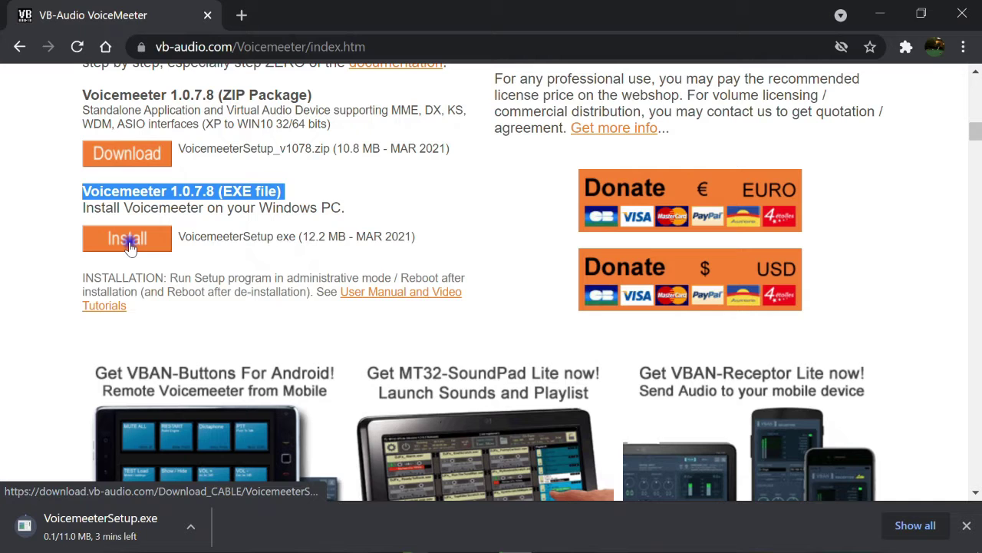
click(185, 194)
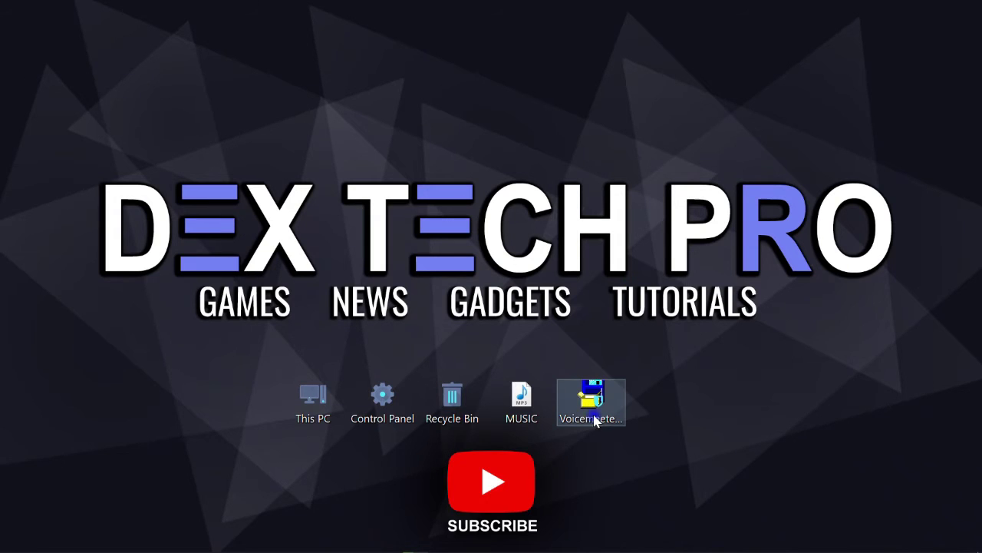
Step: Run VoicemeeterSetup from the desktop, install Voicemeeter 1.0.7.8, and acknowledge the reboot notice
click(597, 410)
double_click(597, 410)
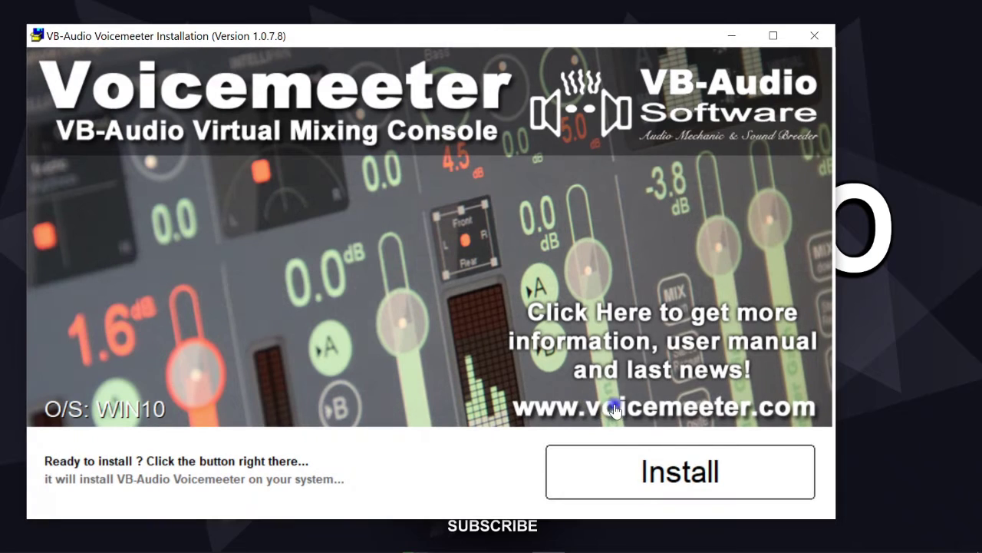
click(651, 474)
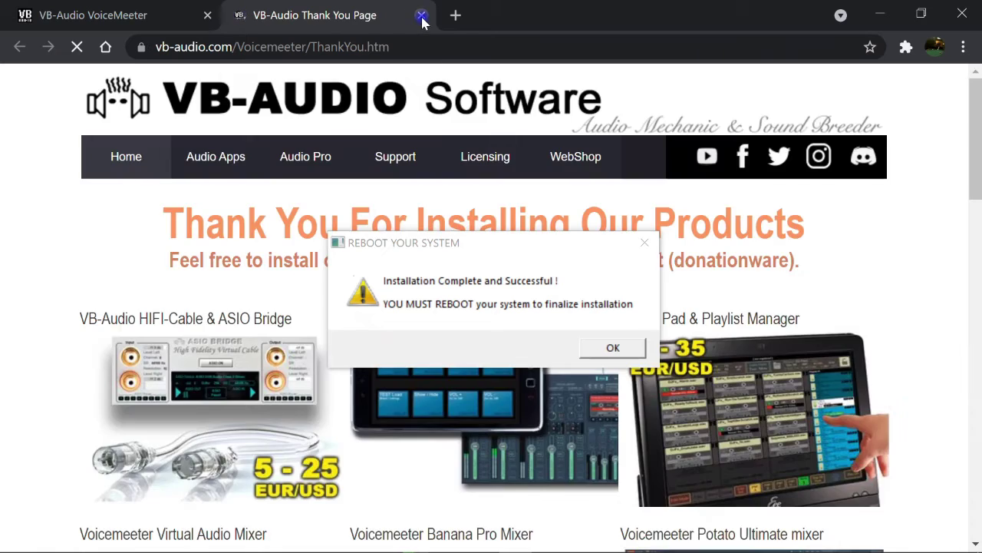
click(421, 15)
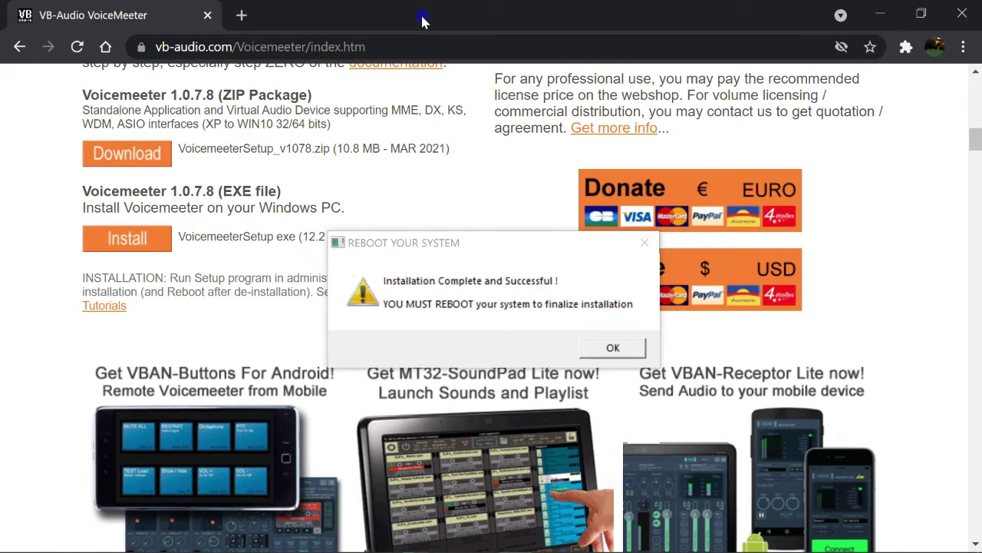
click(891, 15)
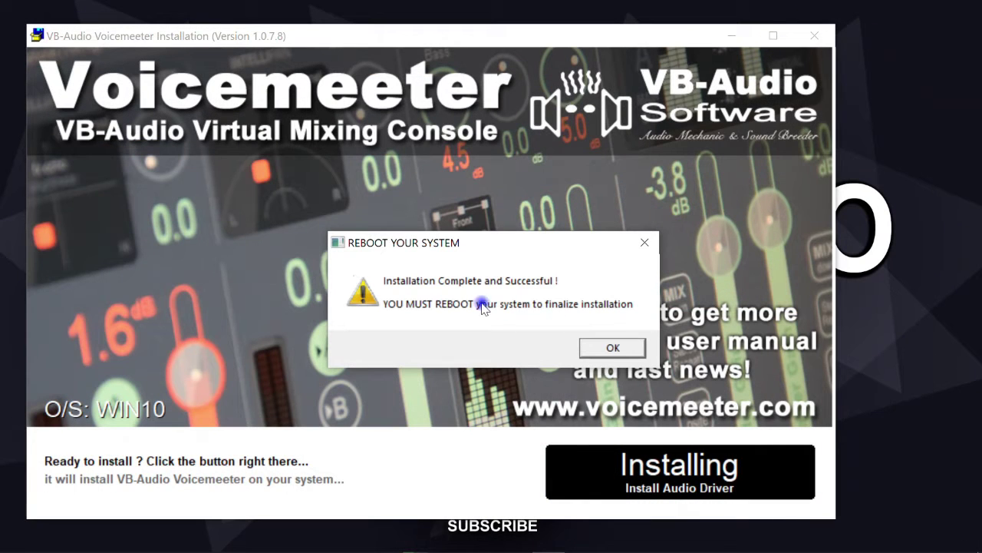
click(613, 346)
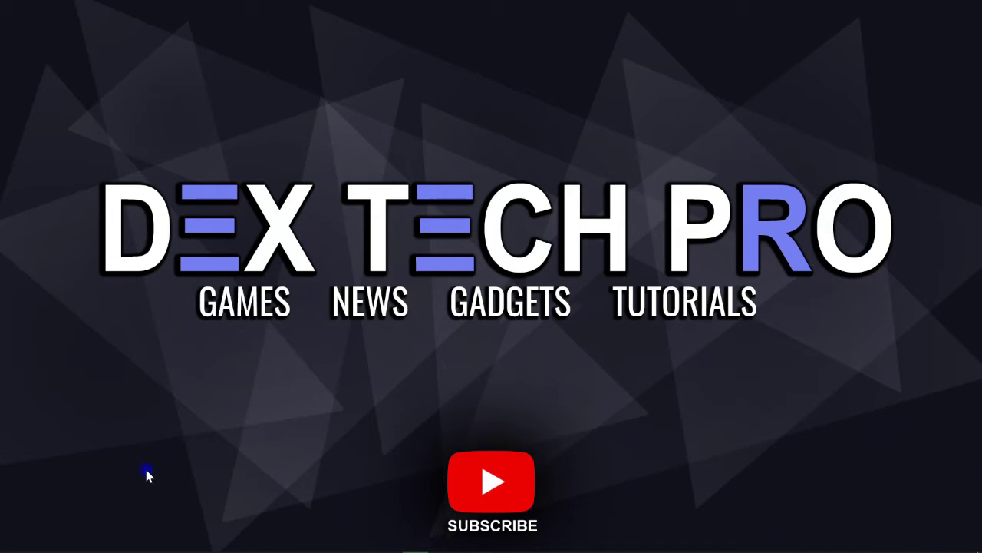
Step: Launch Voicemeeter by searching 'voice' in Windows Search, then minimize its mixer window
click(58, 538)
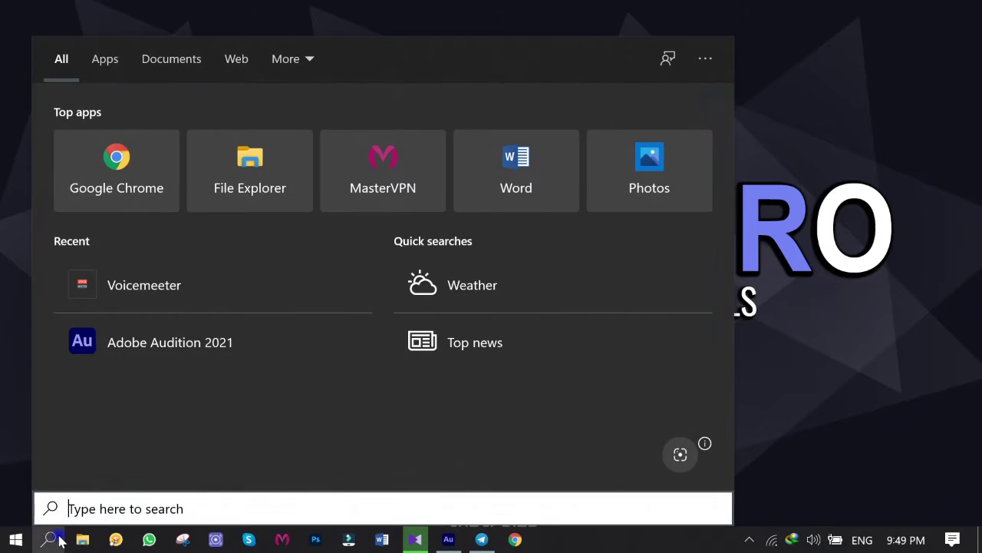
text(voice)
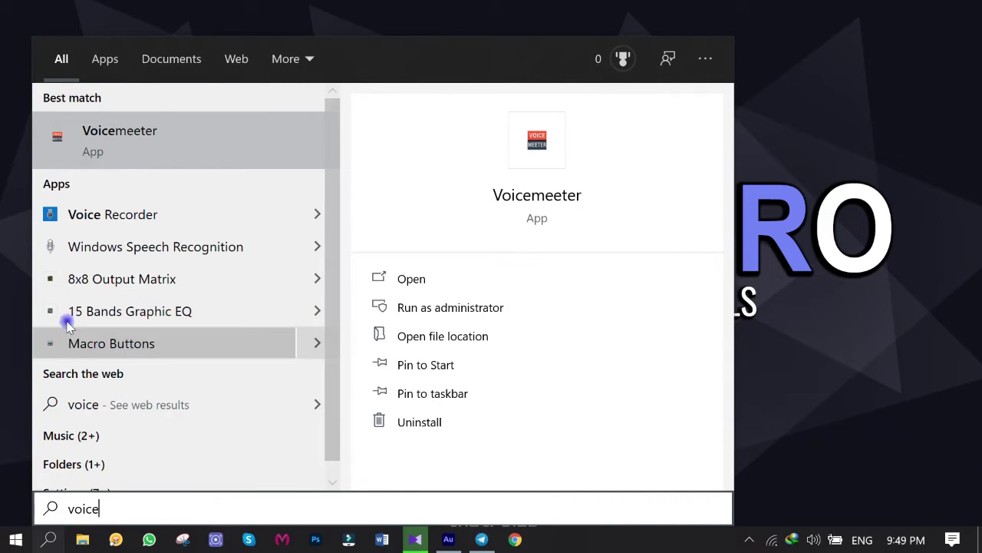
click(272, 135)
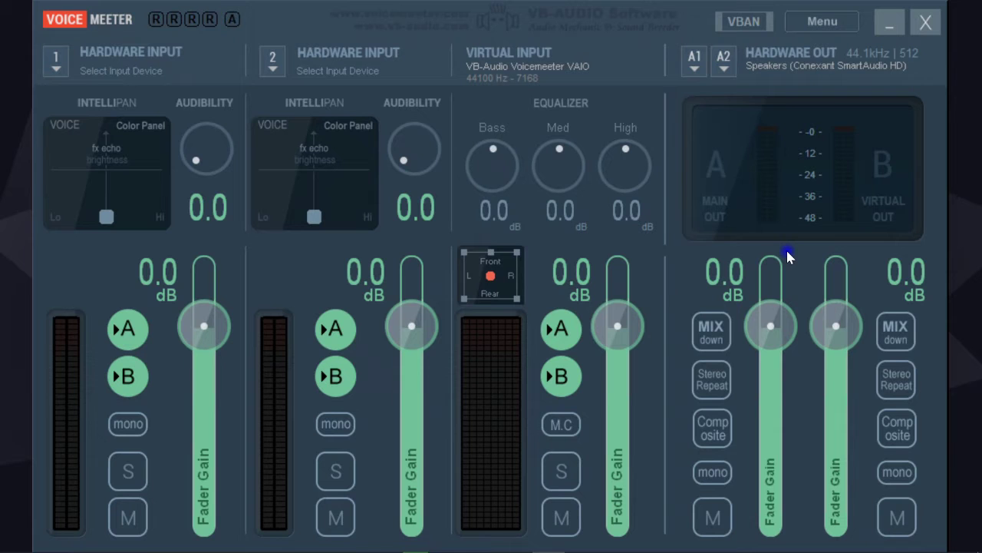
click(888, 22)
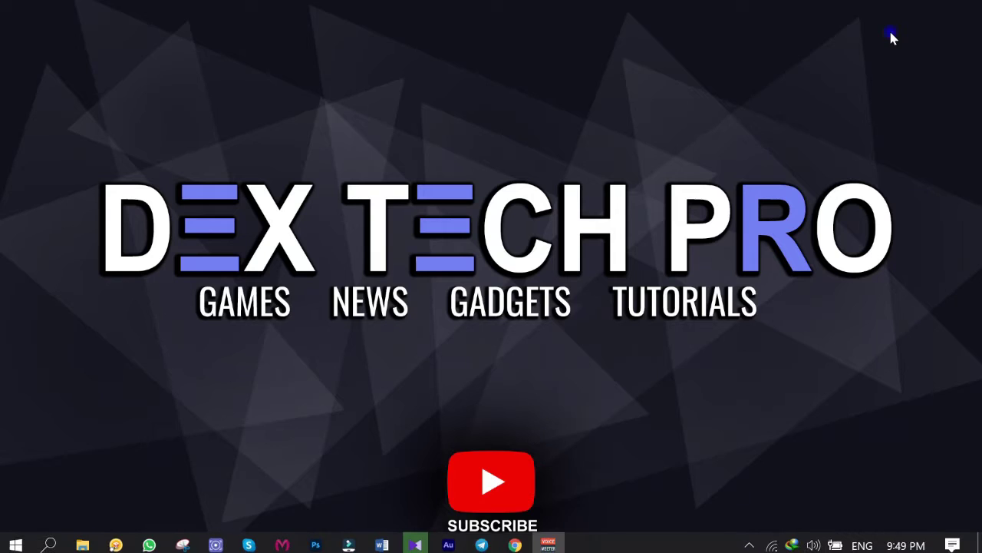
Step: Make VoiceMeeter Input the default playback device in Windows Sound settings
right_click(812, 539)
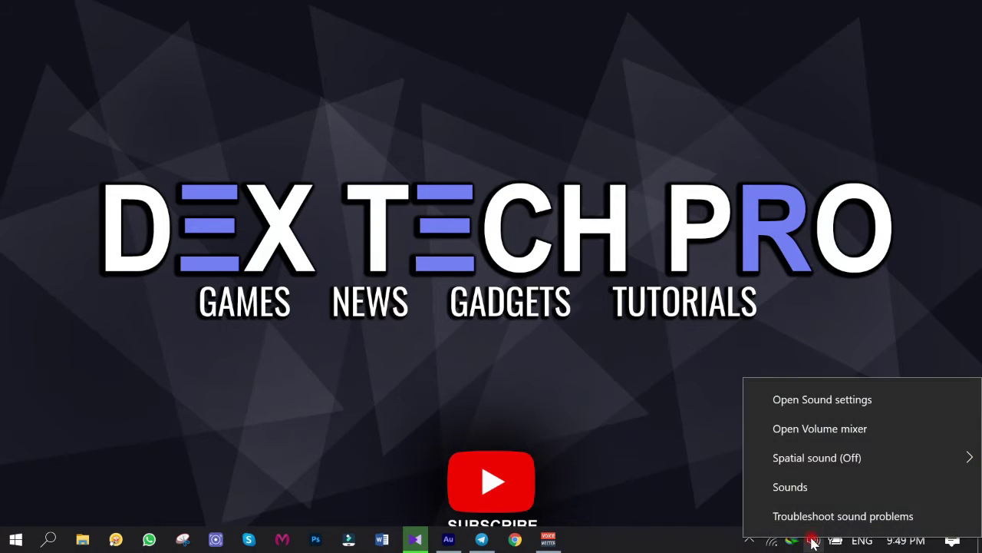
click(894, 487)
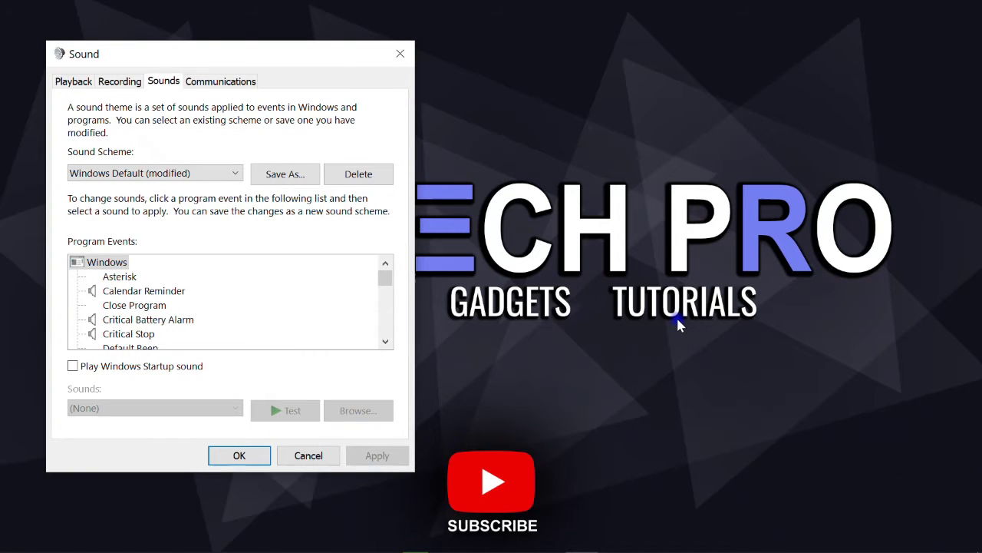
click(74, 83)
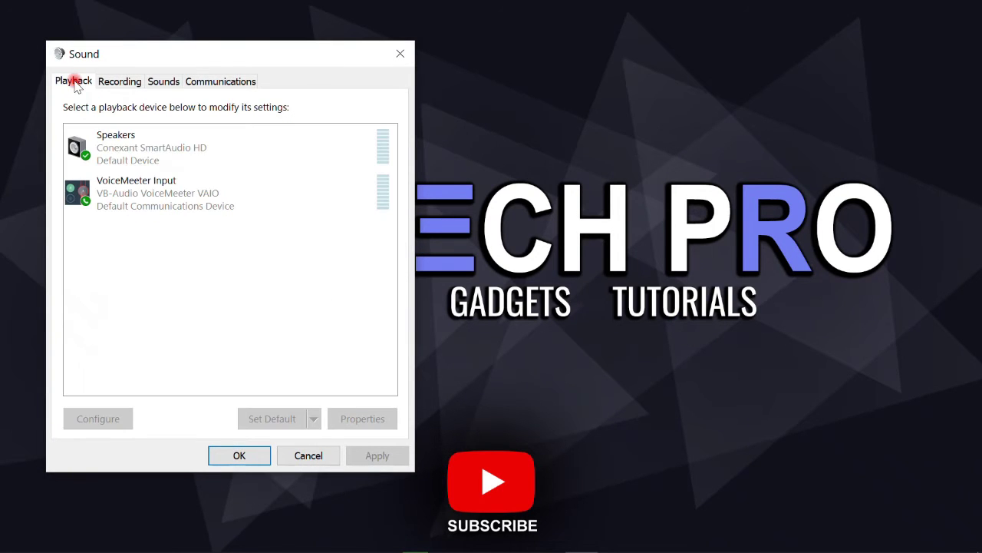
right_click(161, 181)
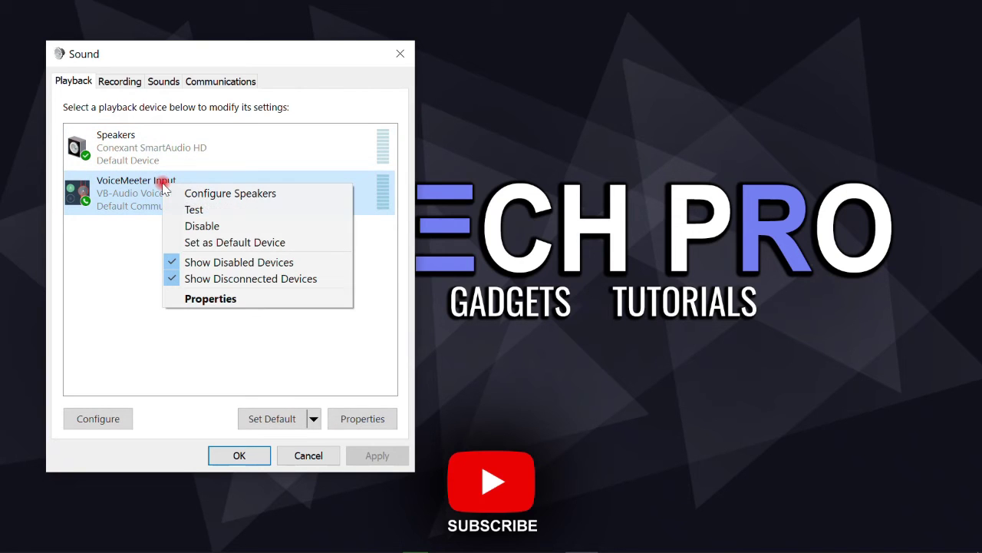
click(239, 243)
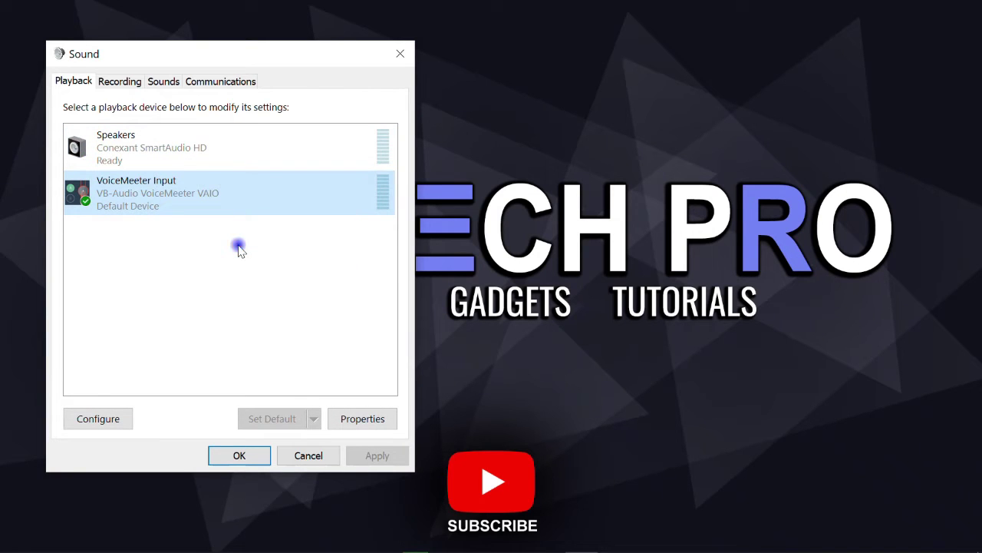
click(121, 240)
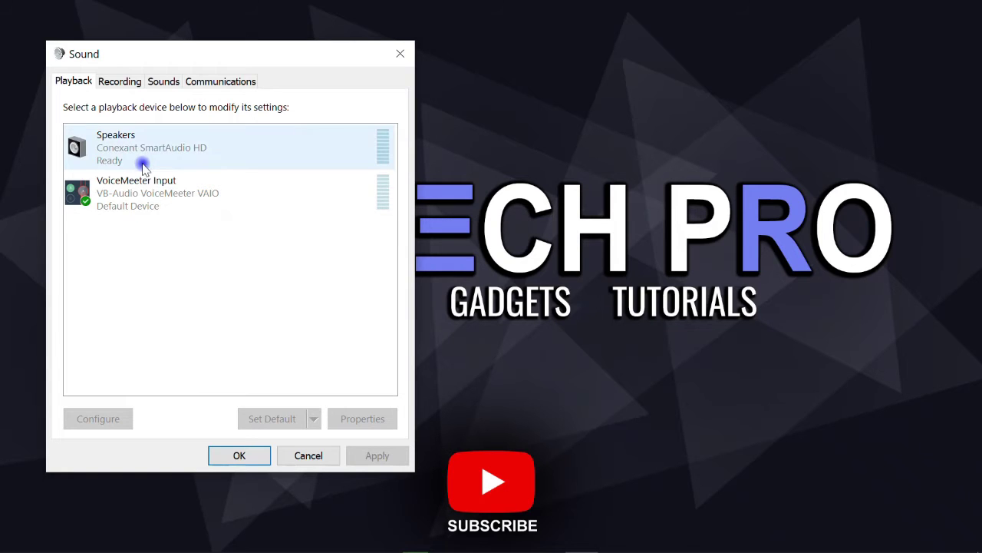
click(143, 189)
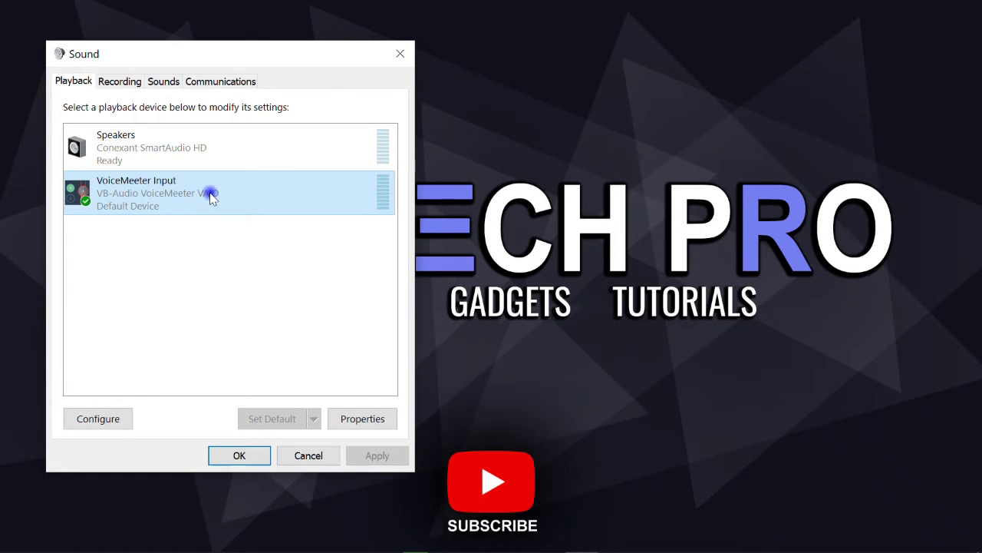
Step: Make VoiceMeeter Output the default recording device
click(121, 81)
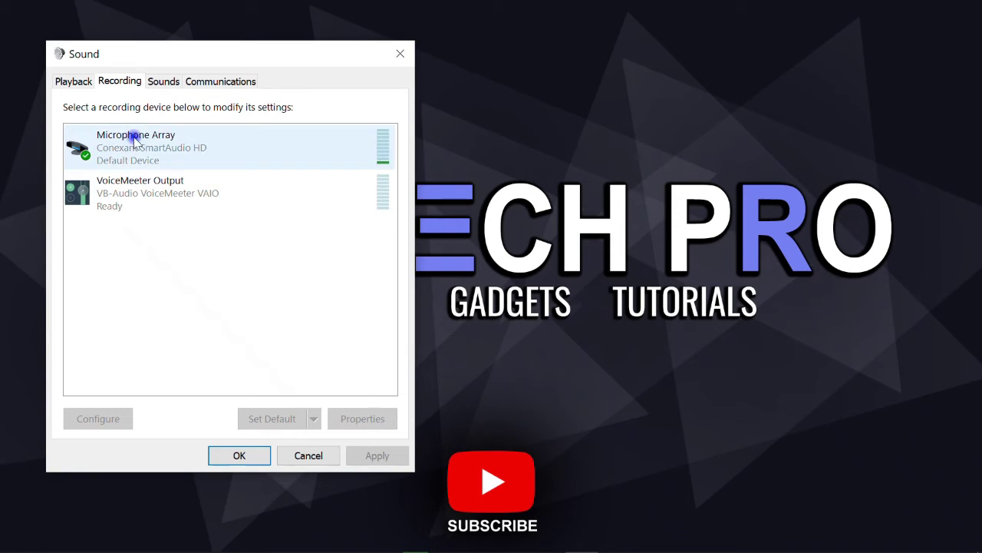
right_click(140, 193)
click(215, 221)
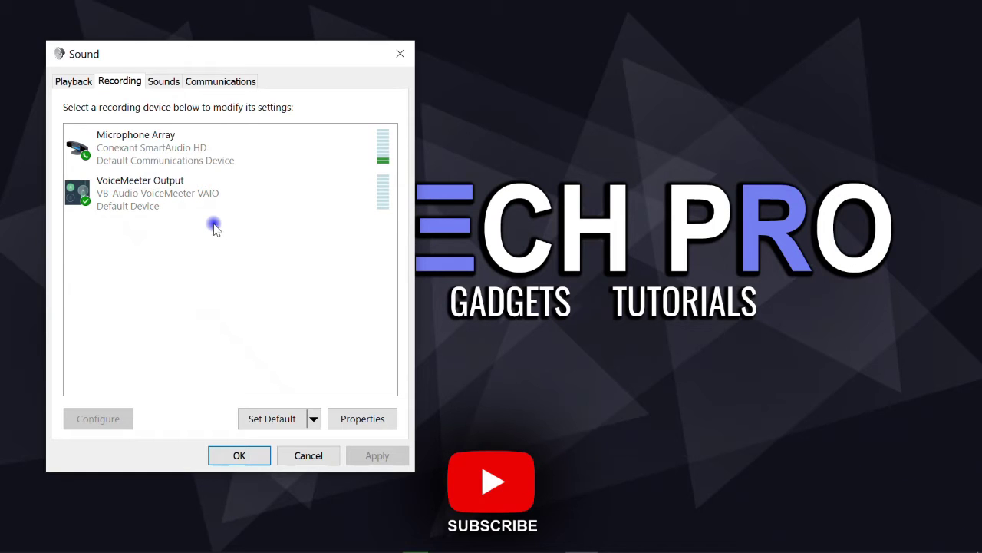
click(158, 142)
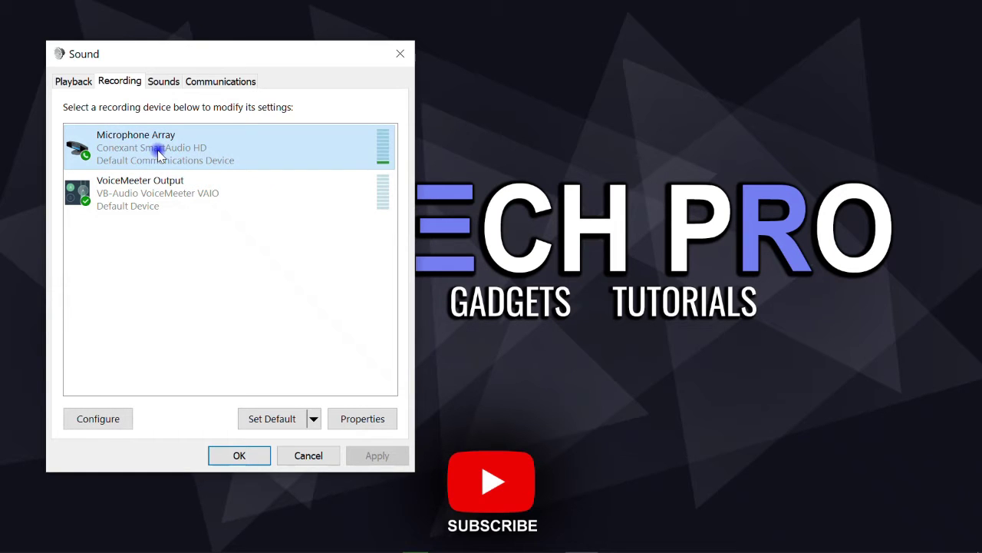
Step: Disable the Microphone Array recording device
right_click(158, 153)
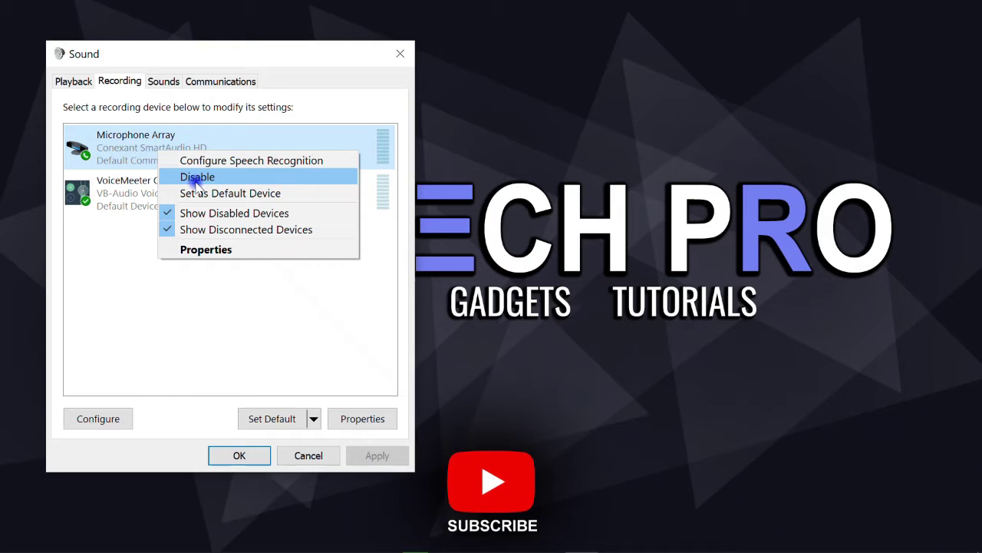
click(228, 179)
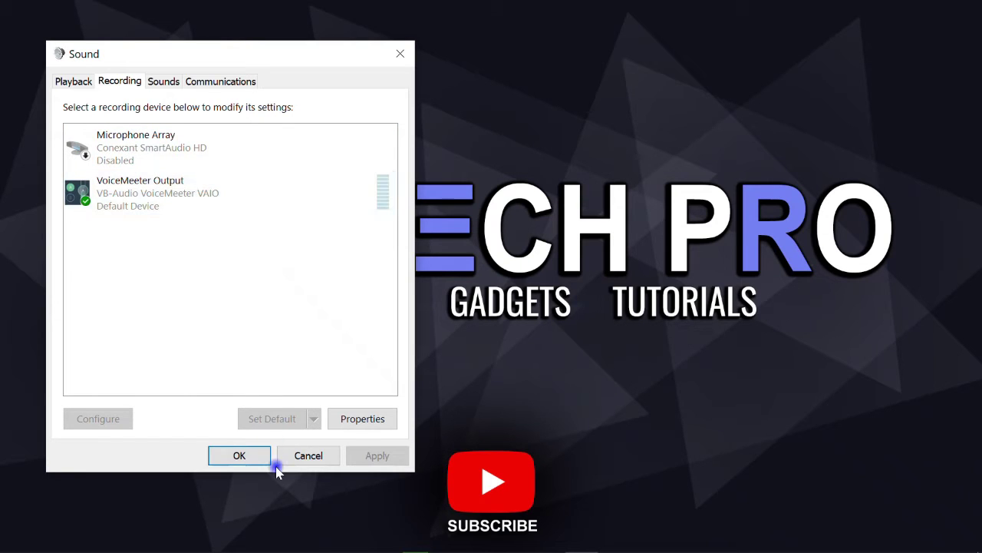
click(76, 82)
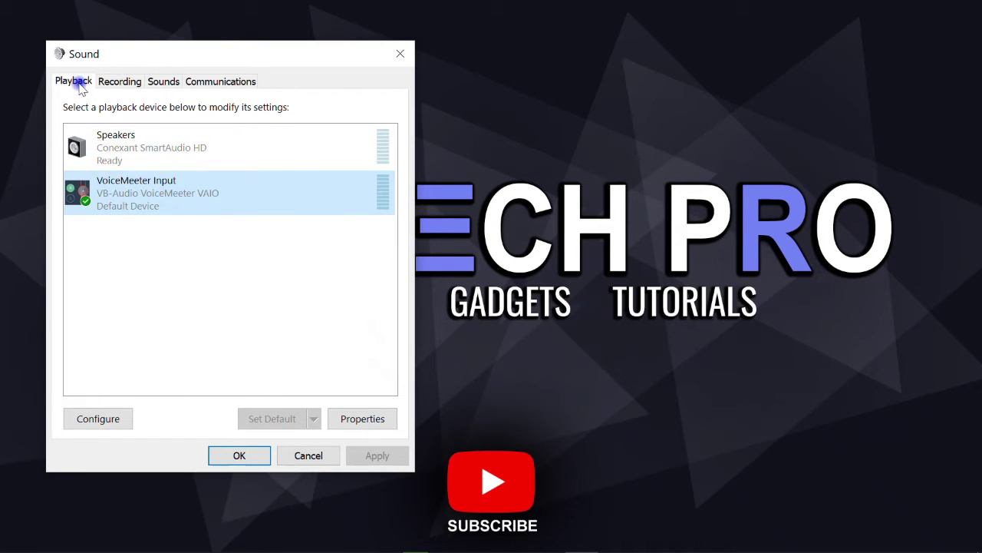
click(135, 82)
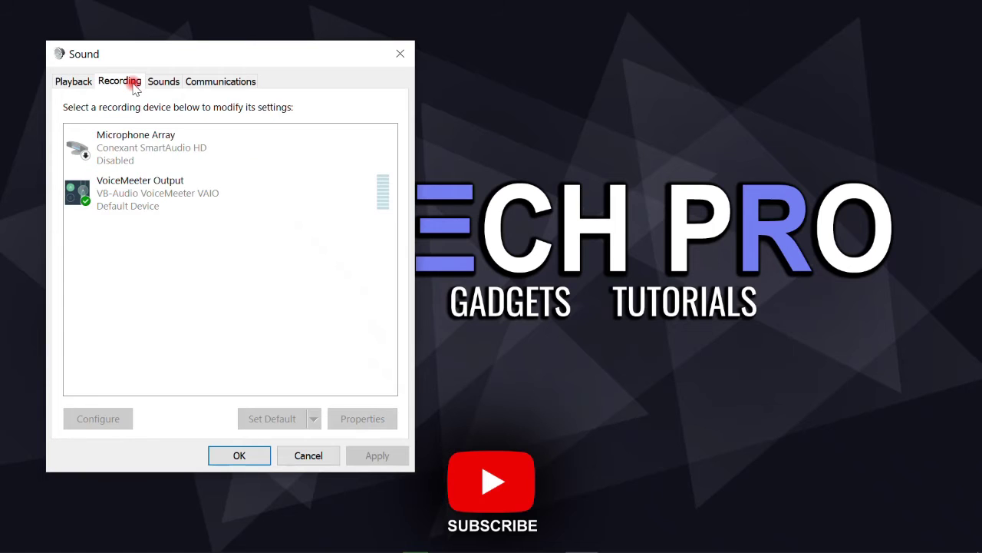
Step: Compare the Playback and Recording device lists, then confirm the Sound settings with OK
click(74, 82)
click(111, 82)
click(67, 82)
click(110, 81)
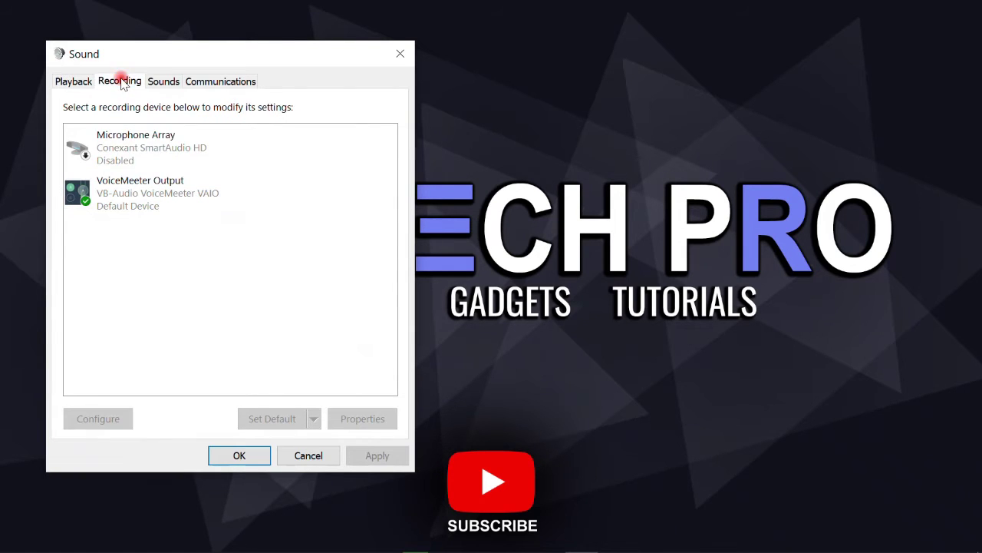
click(77, 81)
click(113, 82)
click(66, 81)
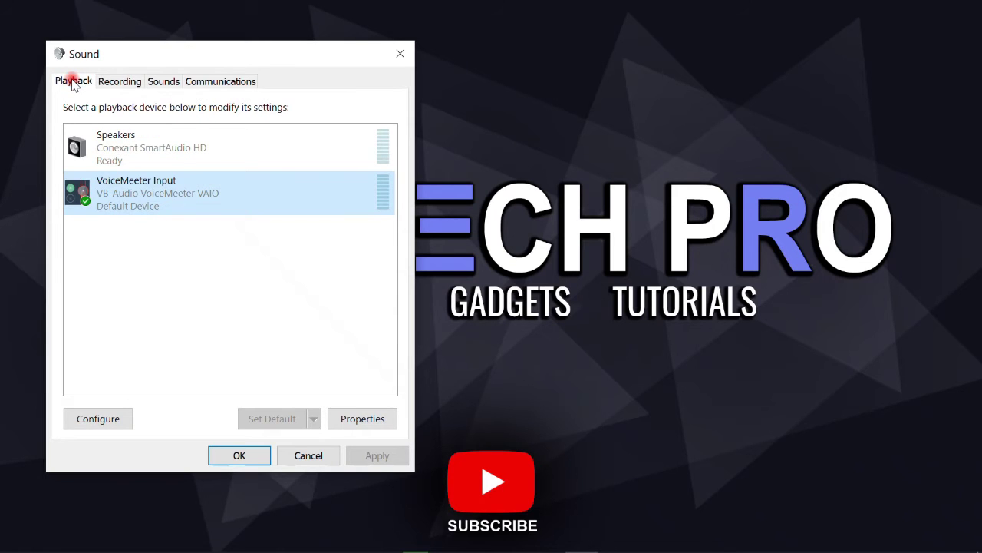
click(115, 81)
click(66, 81)
click(115, 81)
click(66, 82)
click(209, 356)
click(239, 458)
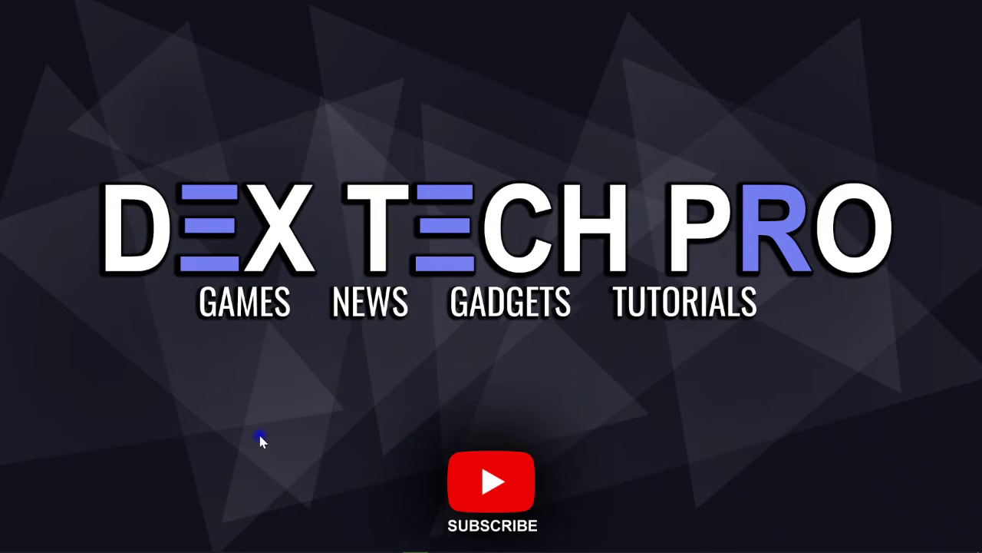
Step: Keep Voicemeeter's A1 hardware output on WDM Speakers (Conexant SmartAudio HD) and minimize the mixer
mouse_move(476, 549)
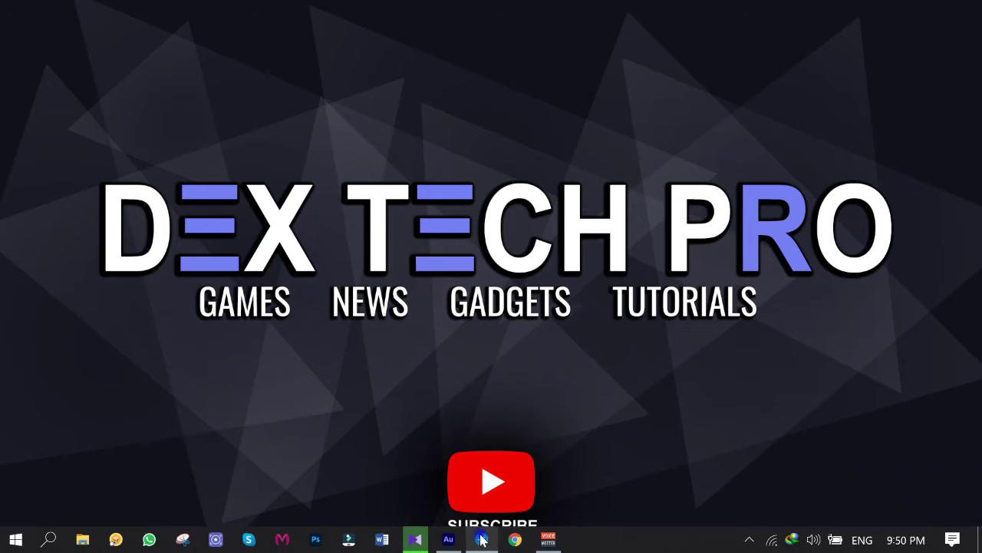
click(548, 540)
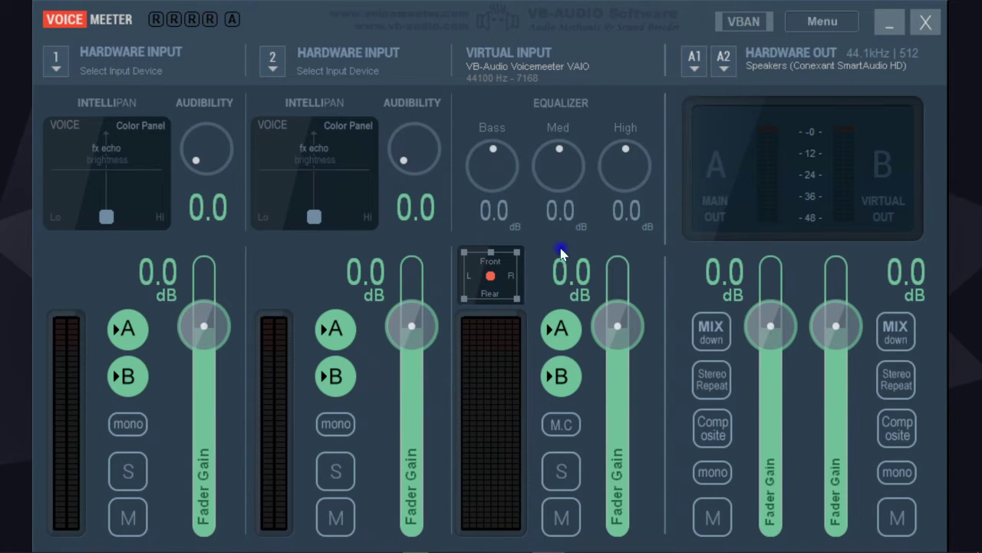
click(695, 63)
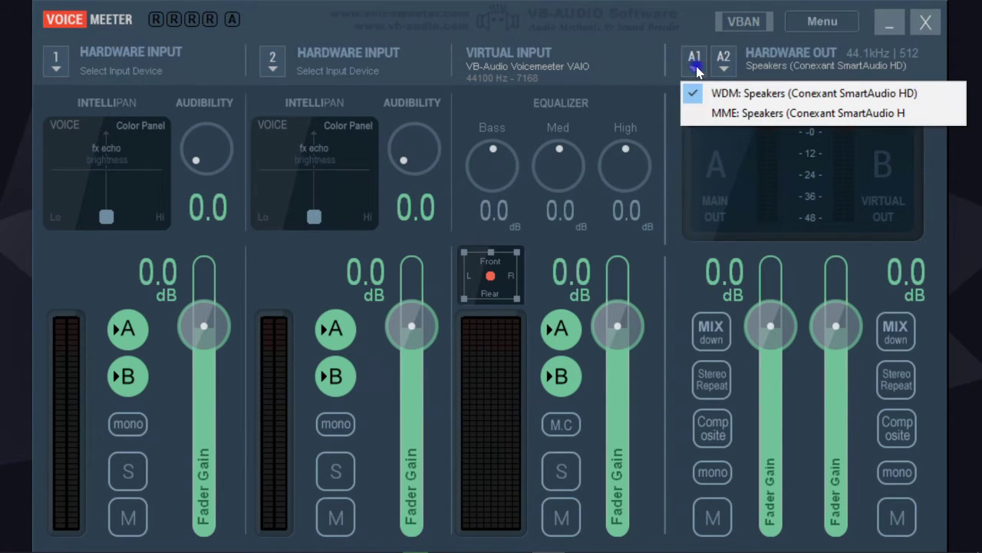
click(730, 94)
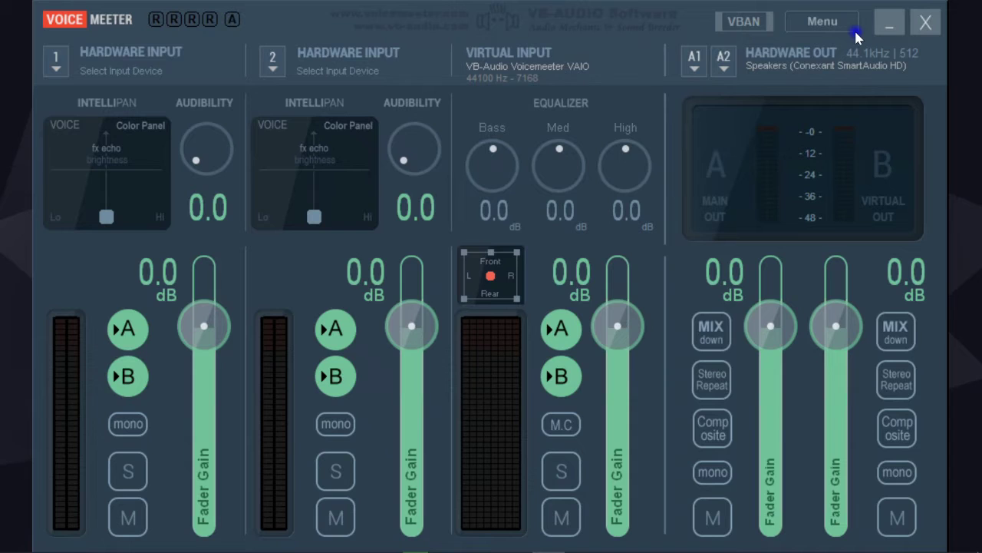
click(889, 24)
click(482, 538)
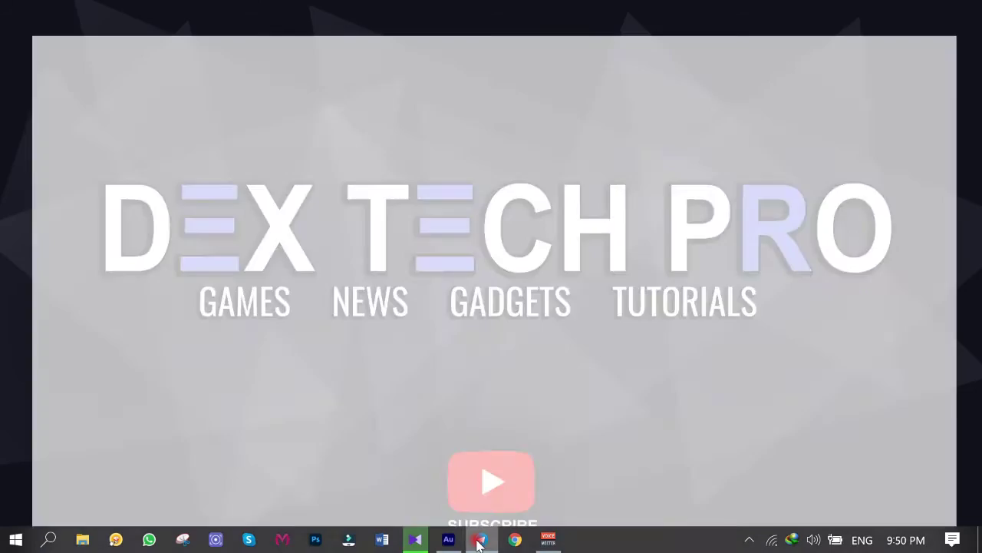
Step: Review Telegram's Call Settings devices, left at Default, then bring up the MUSIC player window
click(33, 43)
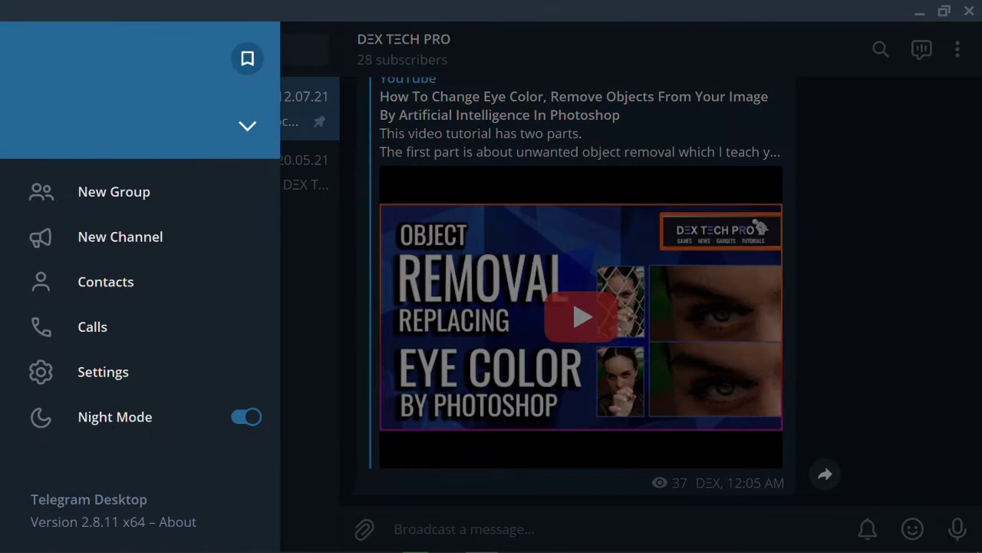
click(99, 322)
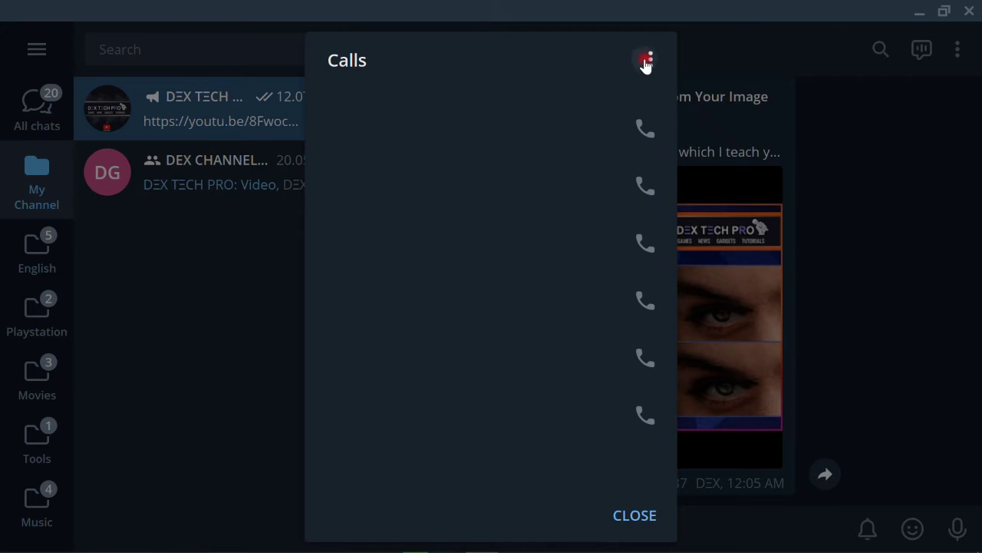
click(650, 61)
click(679, 86)
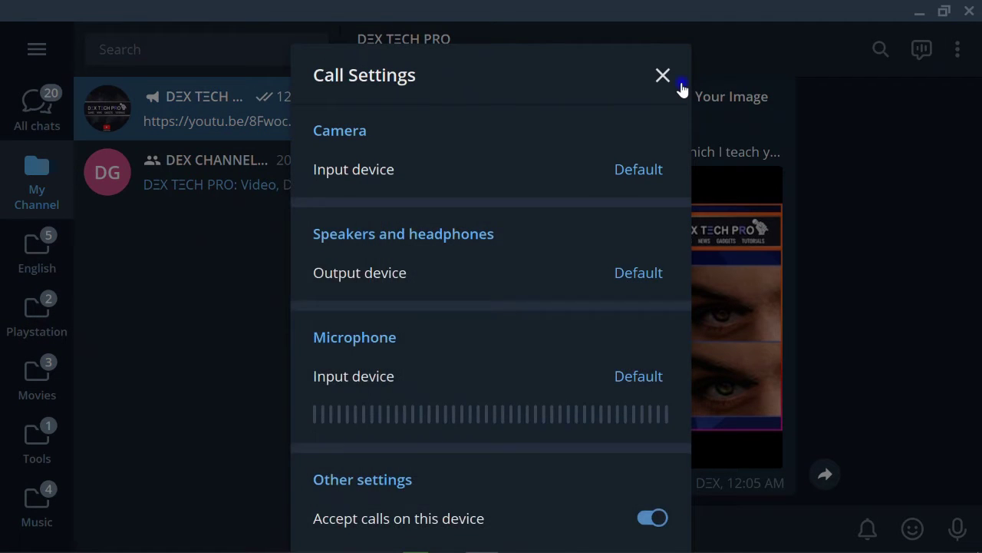
scroll(469, 300, down, 5)
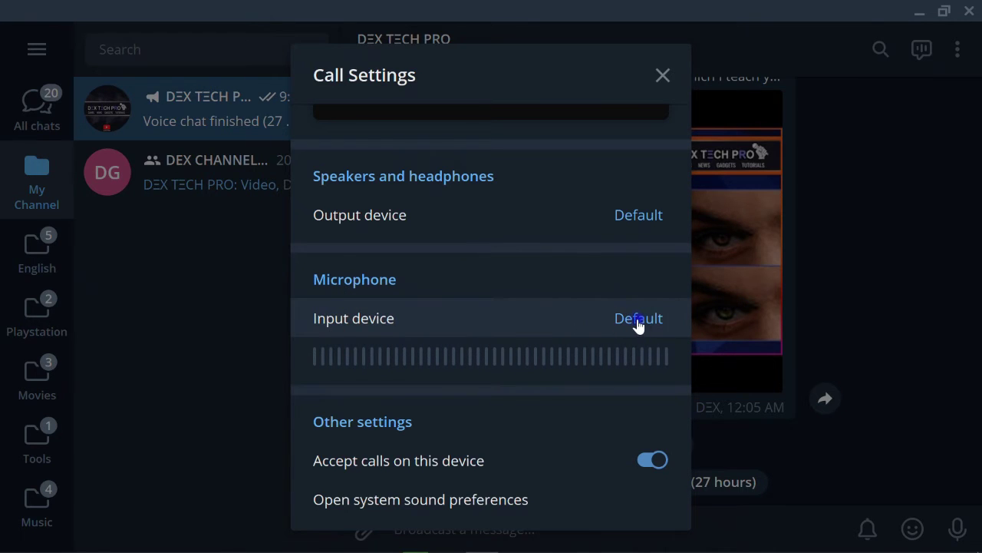
click(663, 75)
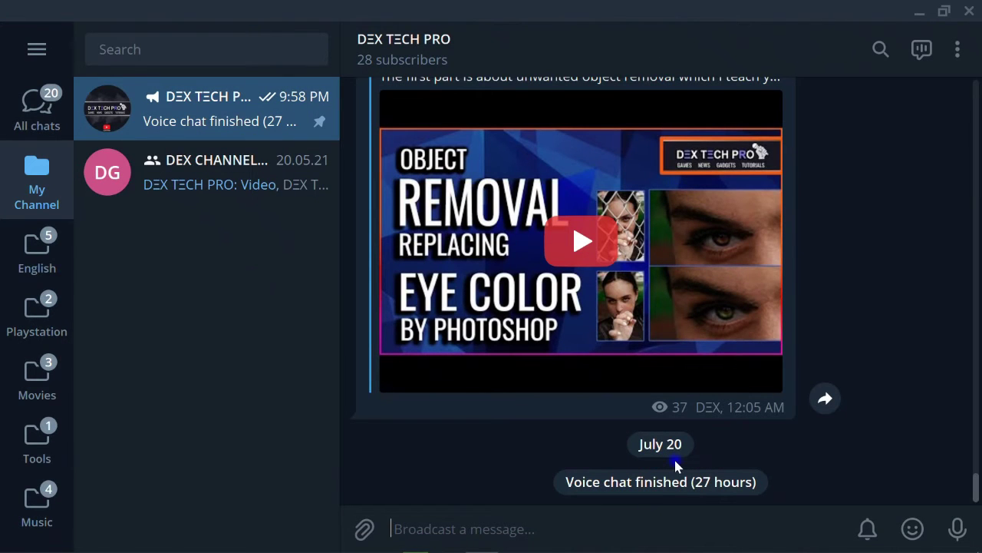
mouse_move(499, 548)
click(551, 542)
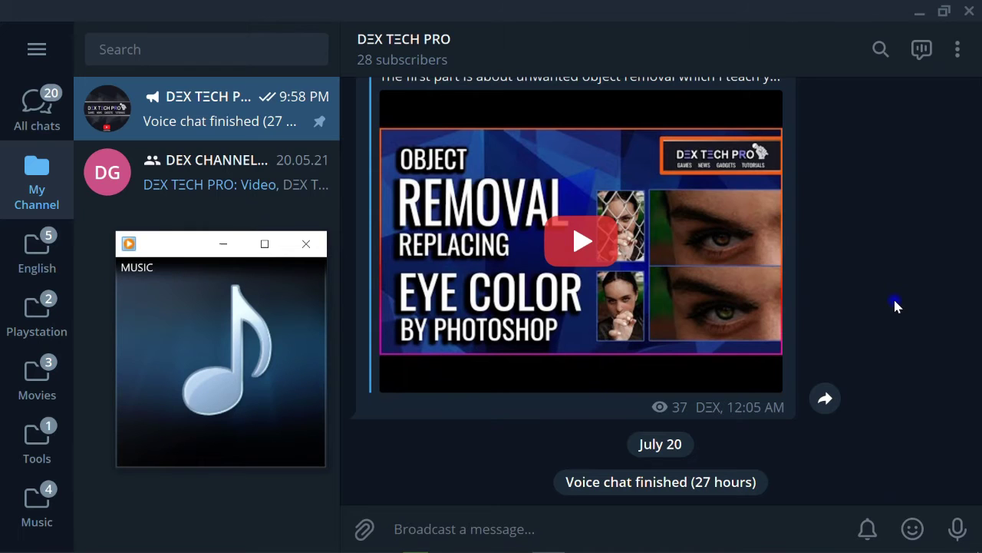
Step: Start a voice chat in DEX TECH PRO, unmute the mic, and play the music track
click(920, 50)
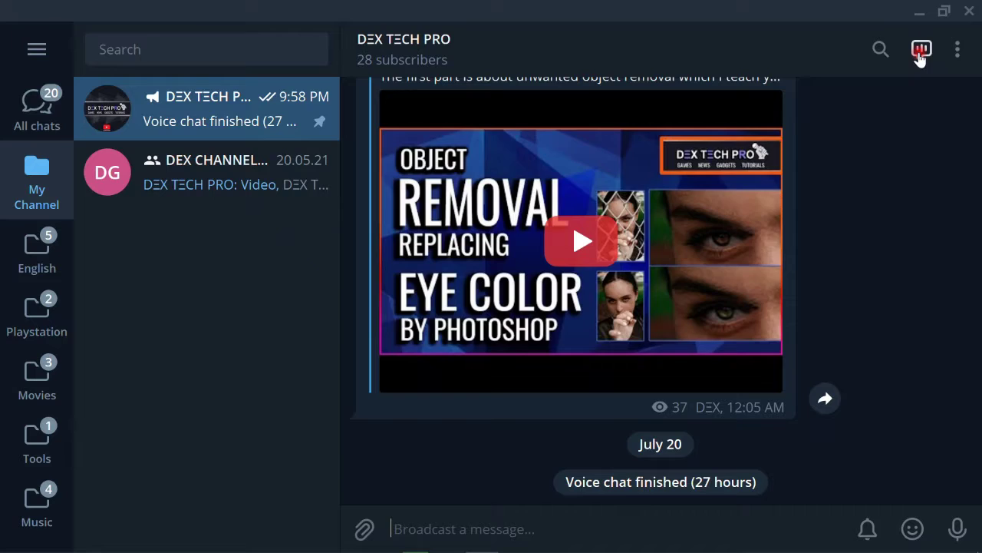
click(602, 410)
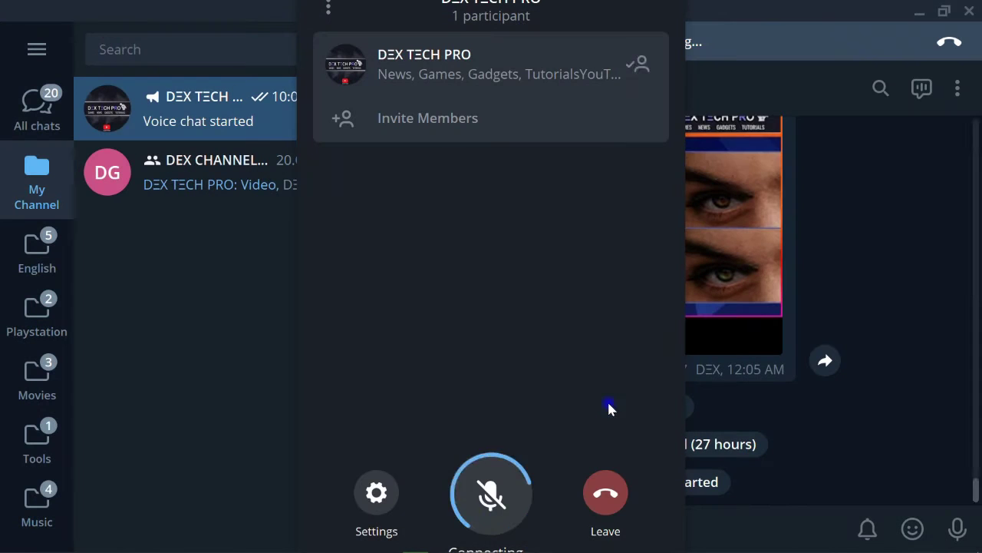
click(496, 505)
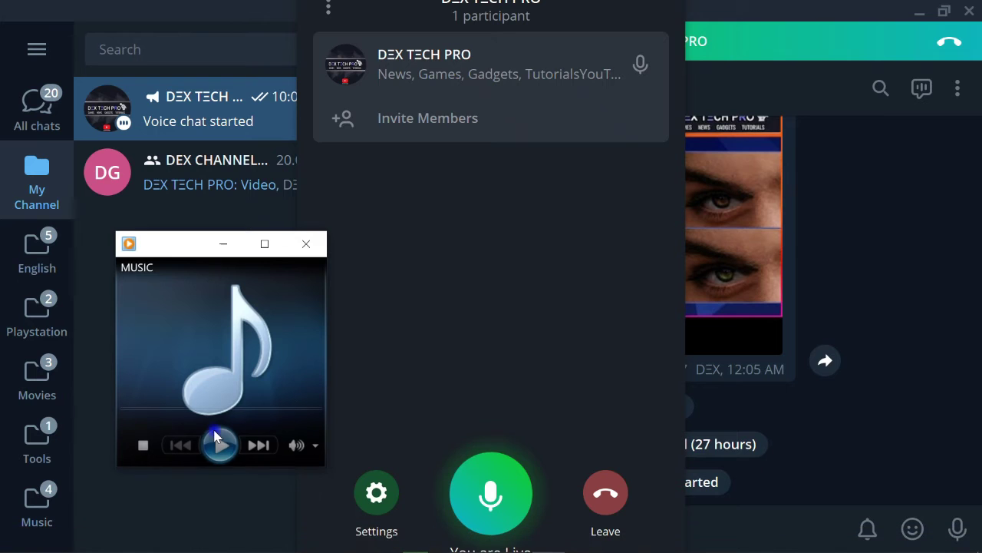
click(219, 445)
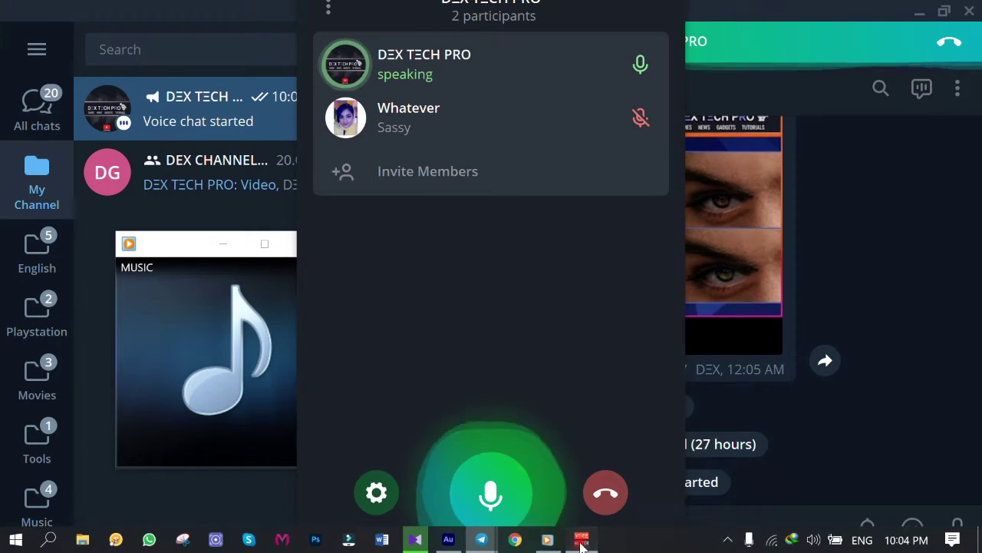
Step: Test the virtual input and A1 output faders, then reset the virtual input to 0.0 dB
click(582, 539)
mouse_move(620, 318)
mouse_down()
mouse_move(622, 373)
mouse_move(619, 330)
mouse_up()
mouse_move(771, 327)
mouse_down()
mouse_move(772, 369)
mouse_move(774, 327)
mouse_up()
double_click(611, 326)
Step: Raise Bass to 4.4, Med to 7.1, High to 1.8 dB, then reset all to 0.0 dB
drag(490, 138, 519, 115)
drag(558, 149, 581, 76)
mouse_move(622, 142)
mouse_down()
mouse_move(629, 158)
mouse_move(624, 132)
mouse_up()
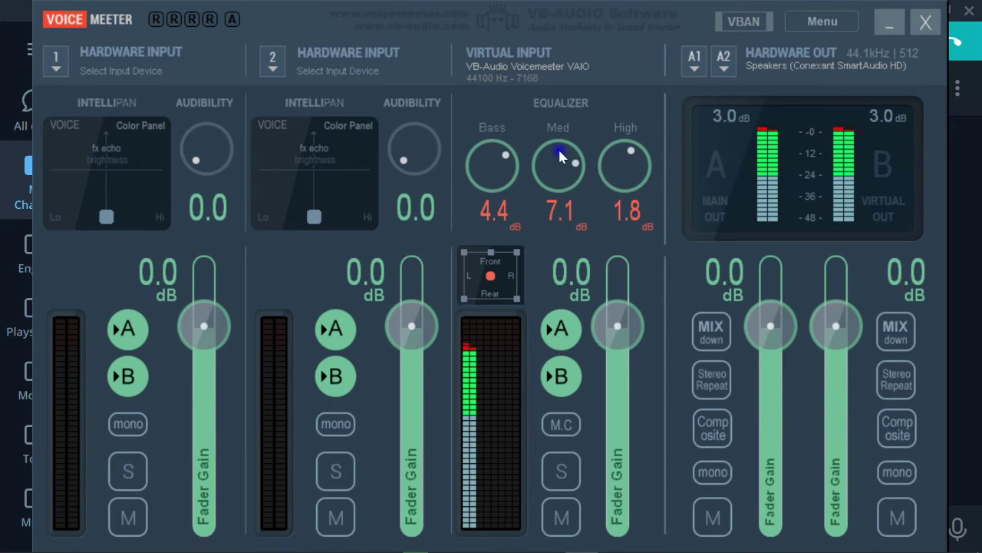
double_click(497, 173)
double_click(568, 159)
double_click(629, 158)
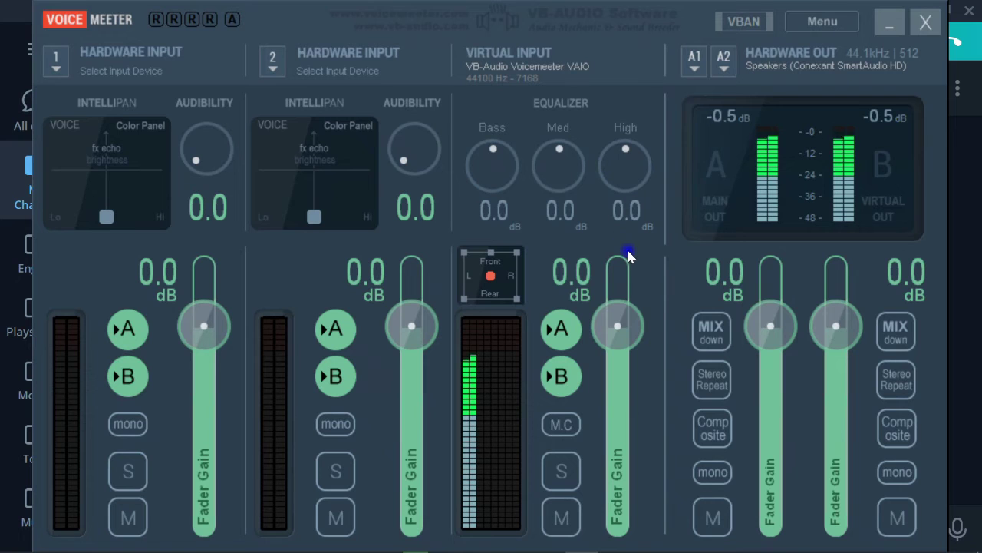
click(891, 23)
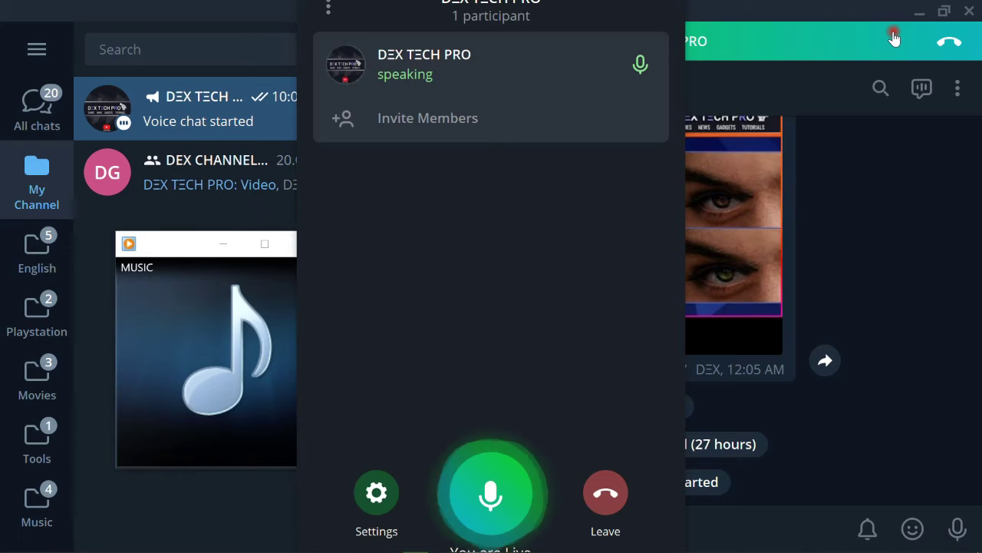